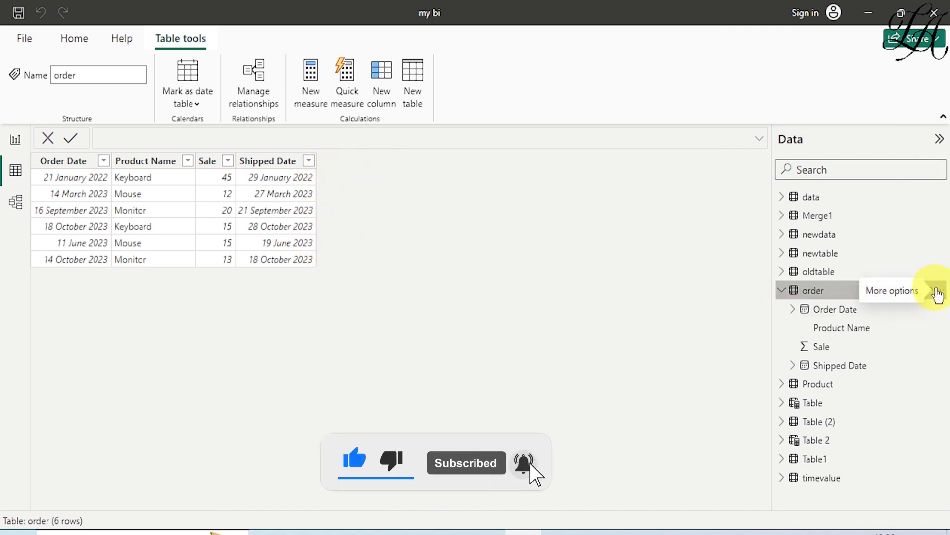
# - Add a new calculated column to the order table and place the cursor after the equals sign in its formula
pyautogui.click(938, 292)
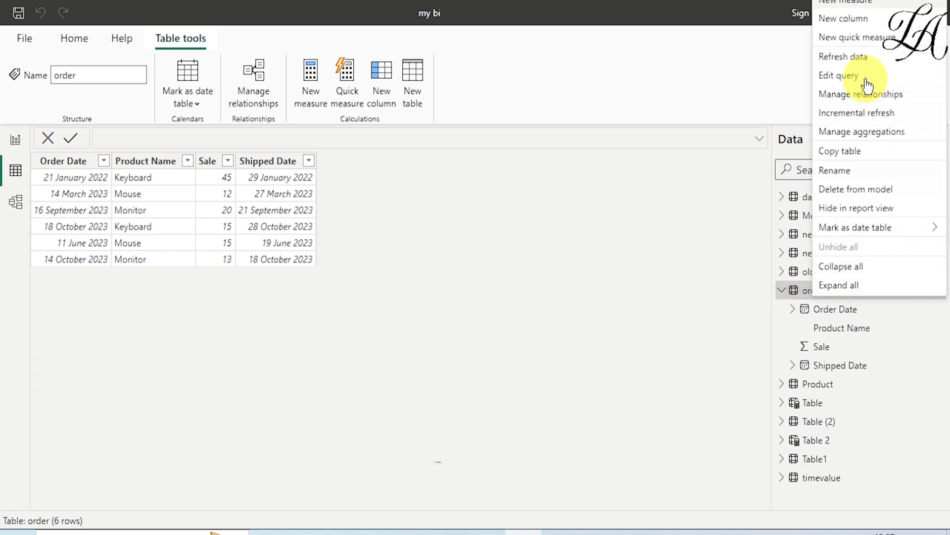
pyautogui.click(859, 19)
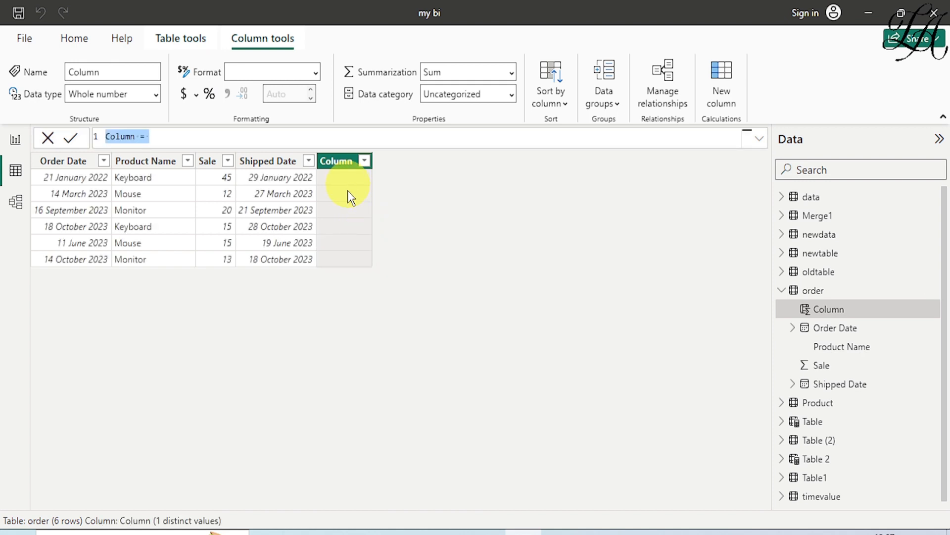
pyautogui.click(167, 135)
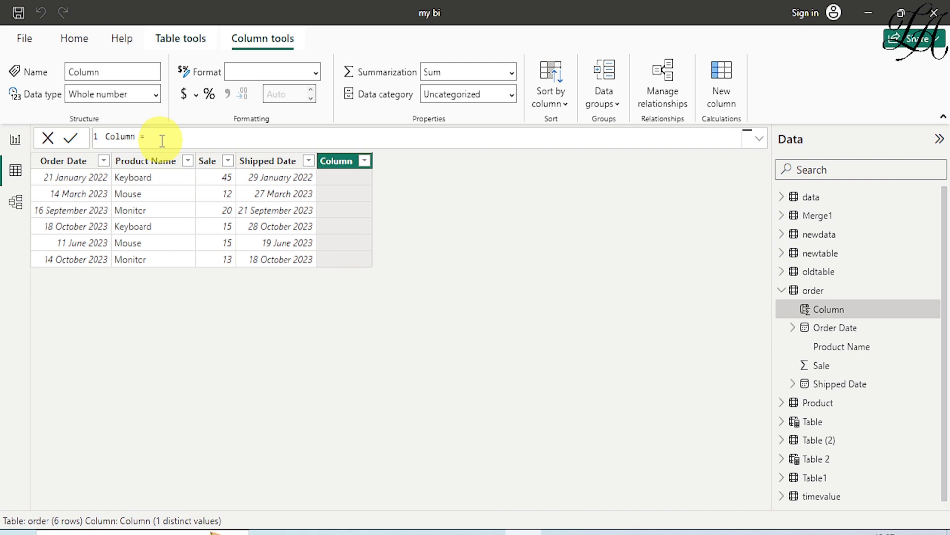
pyautogui.write('earli')
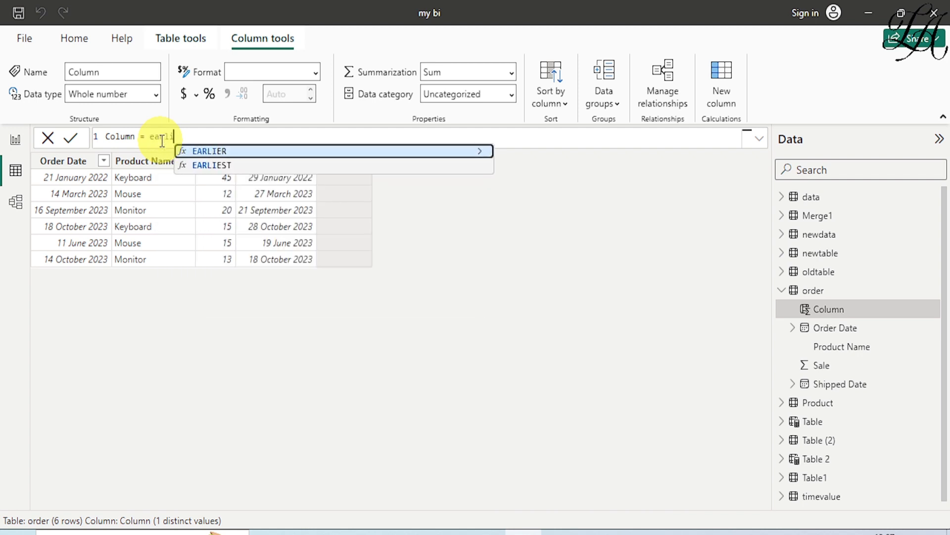
pyautogui.write('er')
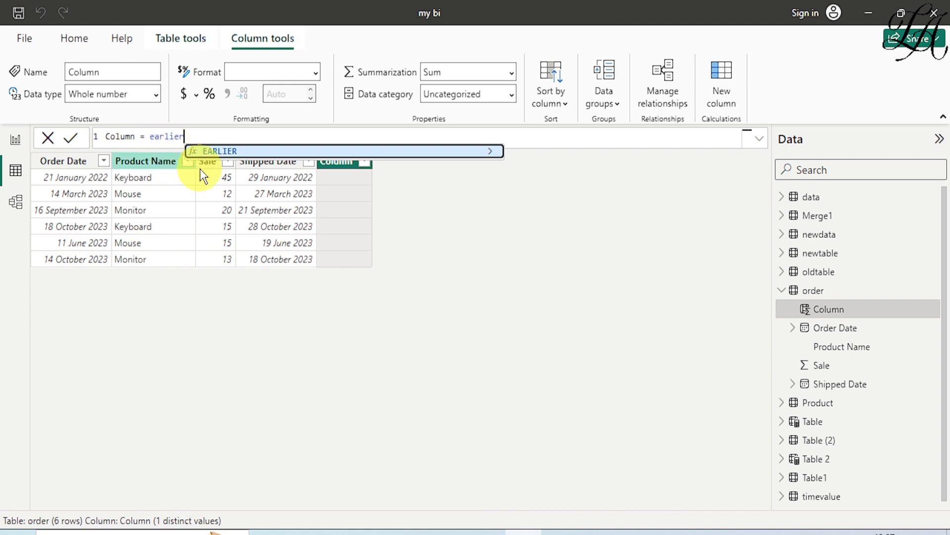
pyautogui.click(212, 150)
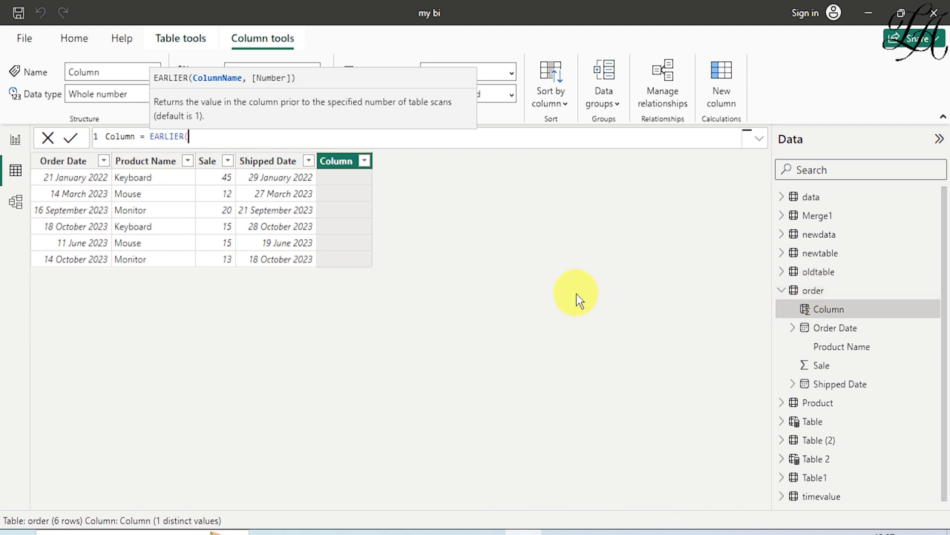
pyautogui.write('order')
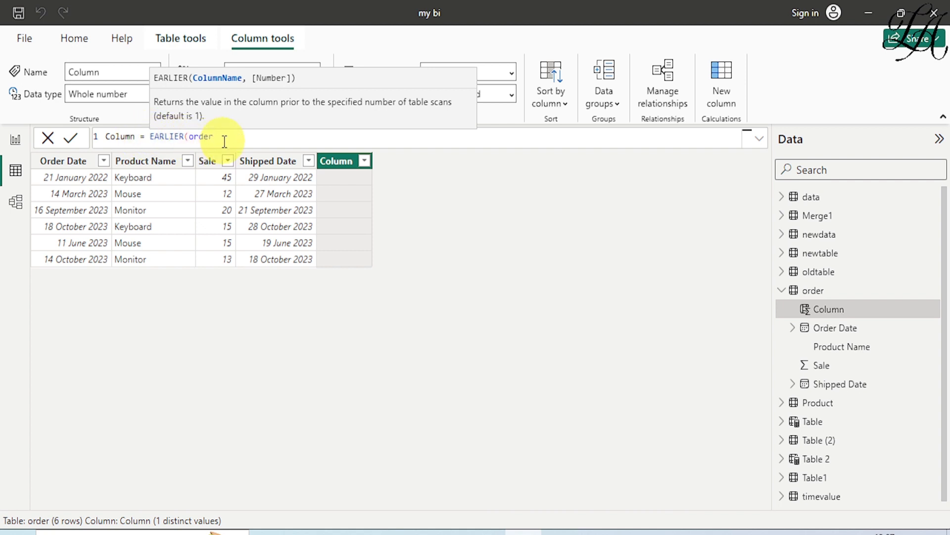
pyautogui.press('BackSpace')
pyautogui.press('BackSpace')
pyautogui.press('BackSpace')
pyautogui.press('BackSpace')
pyautogui.press('BackSpace')
pyautogui.press('BackSpace')
pyautogui.press('BackSpace')
pyautogui.press('BackSpace')
pyautogui.press('BackSpace')
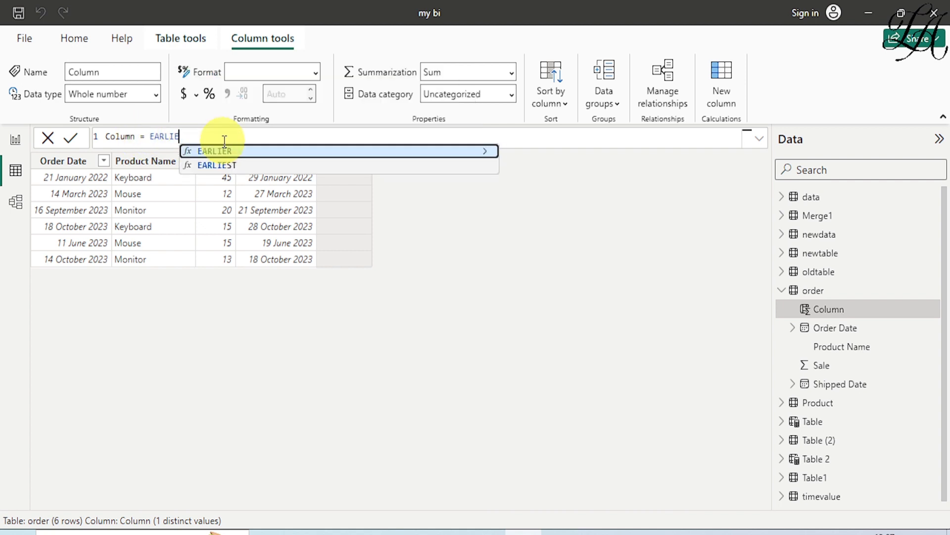
pyautogui.press('BackSpace')
pyautogui.press('BackSpace')
pyautogui.press('BackSpace')
pyautogui.press('BackSpace')
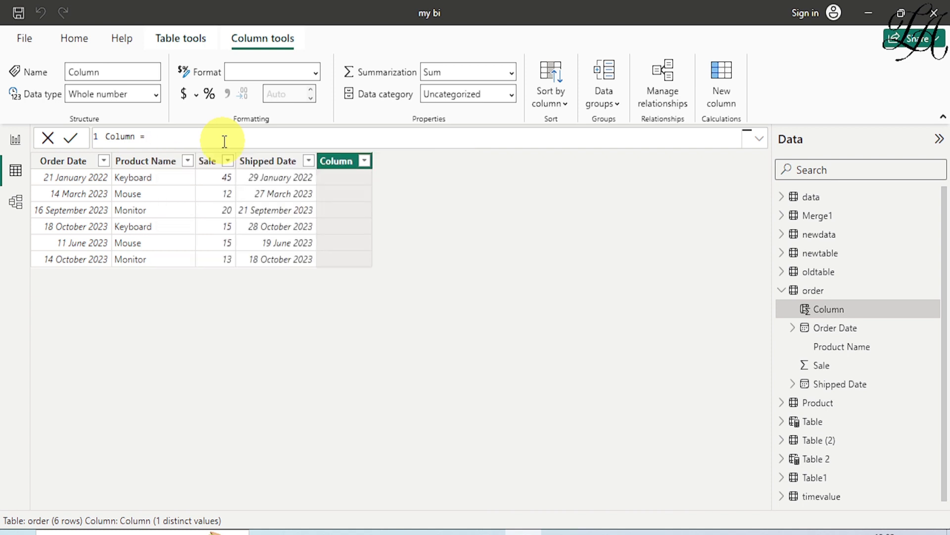
# - Begin the column formula with the FILTER function, using the 'order' table as its first argument
pyautogui.write('f')
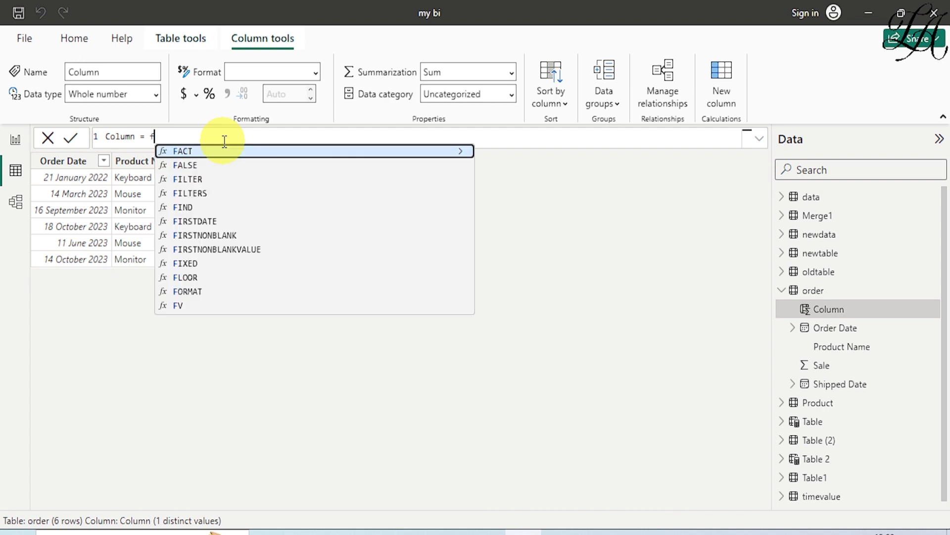
pyautogui.write('ilter')
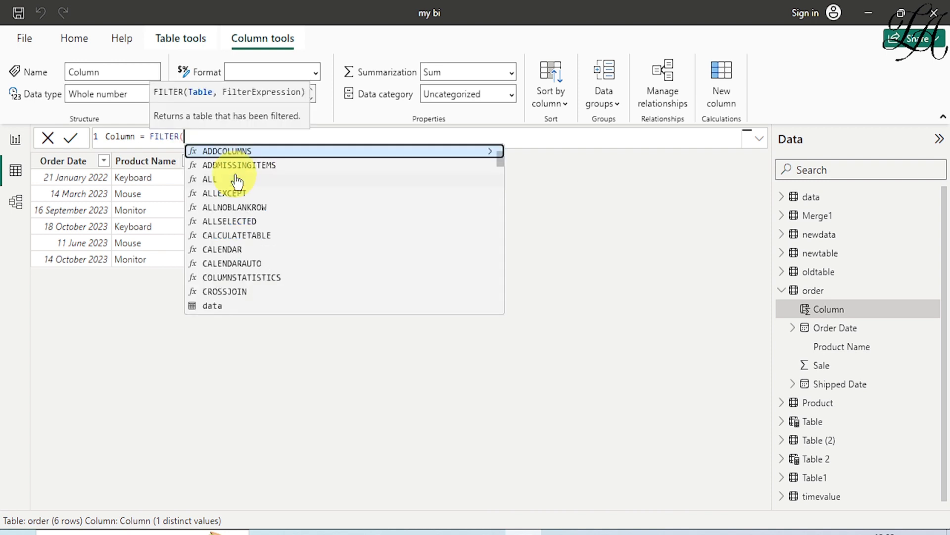
pyautogui.click(235, 179)
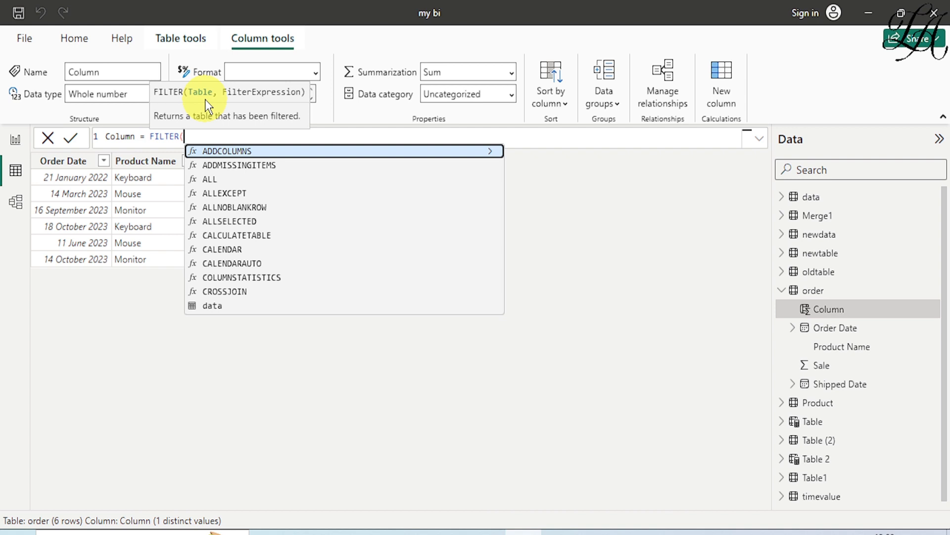
pyautogui.write('o')
pyautogui.write('r')
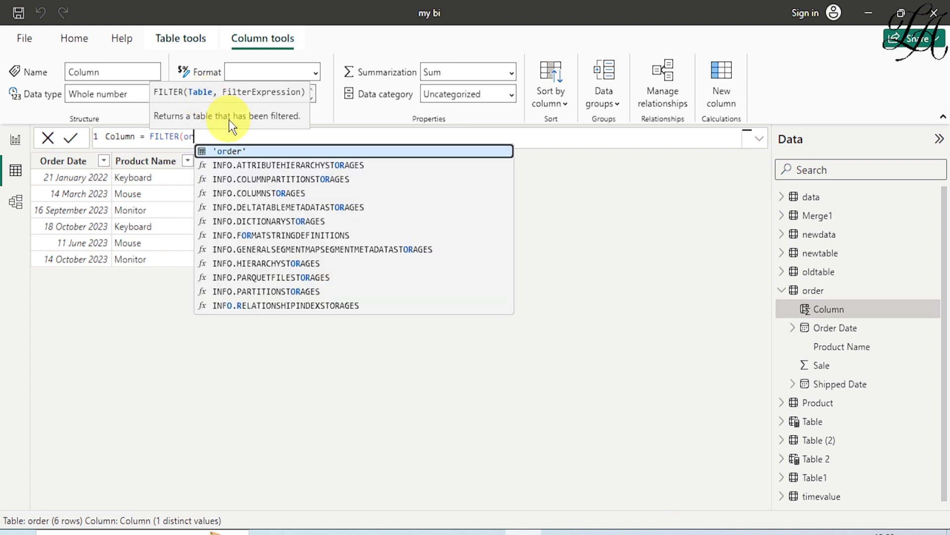
pyautogui.click(233, 151)
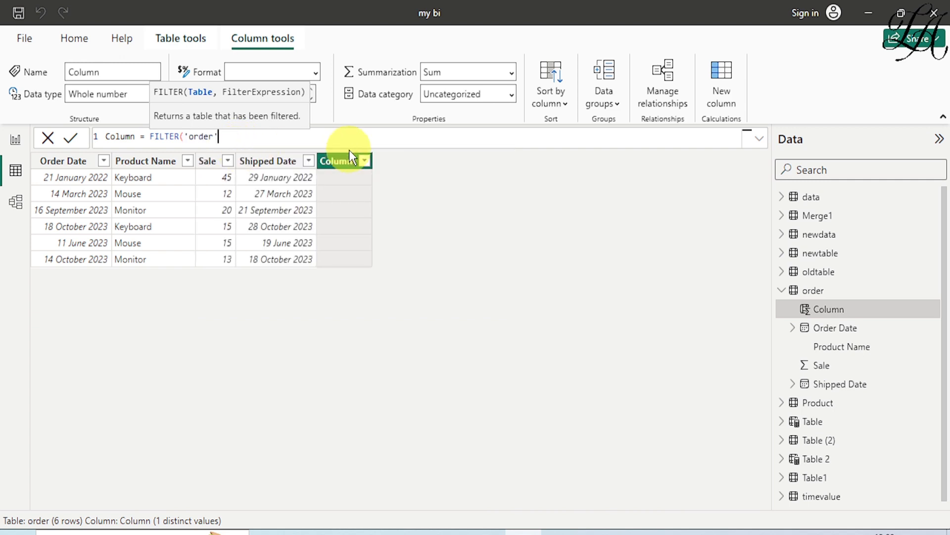
pyautogui.write(',')
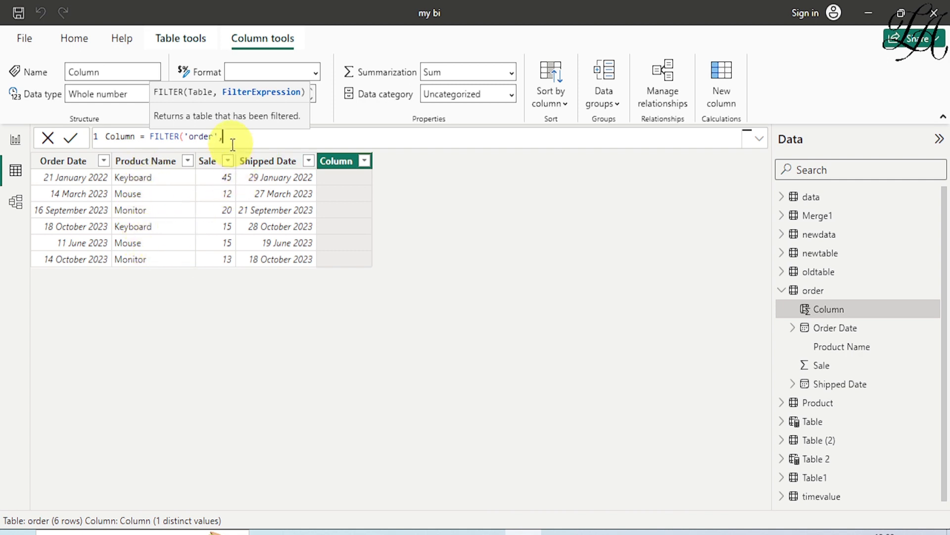
# - Add EARLIER('order'[Product Name]) as the start of the filter expression
pyautogui.write('earlier')
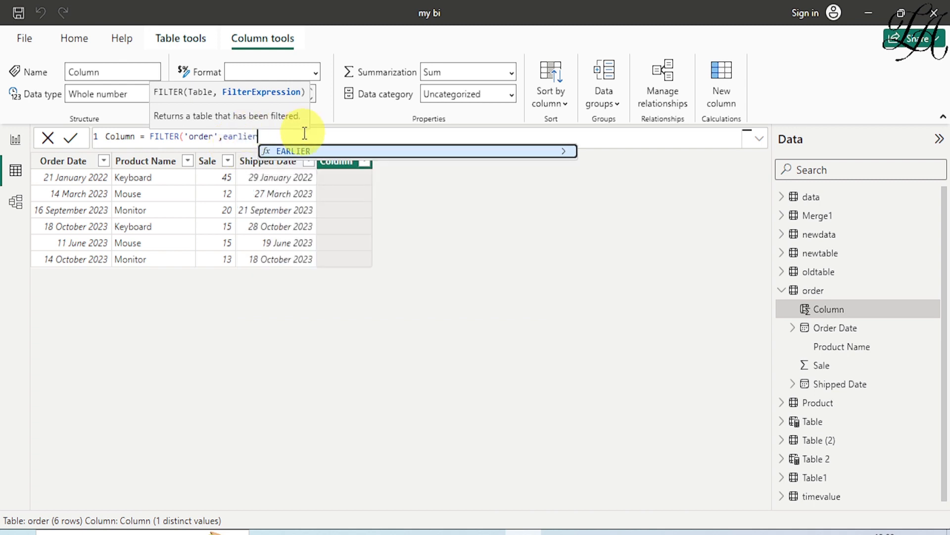
pyautogui.click(304, 151)
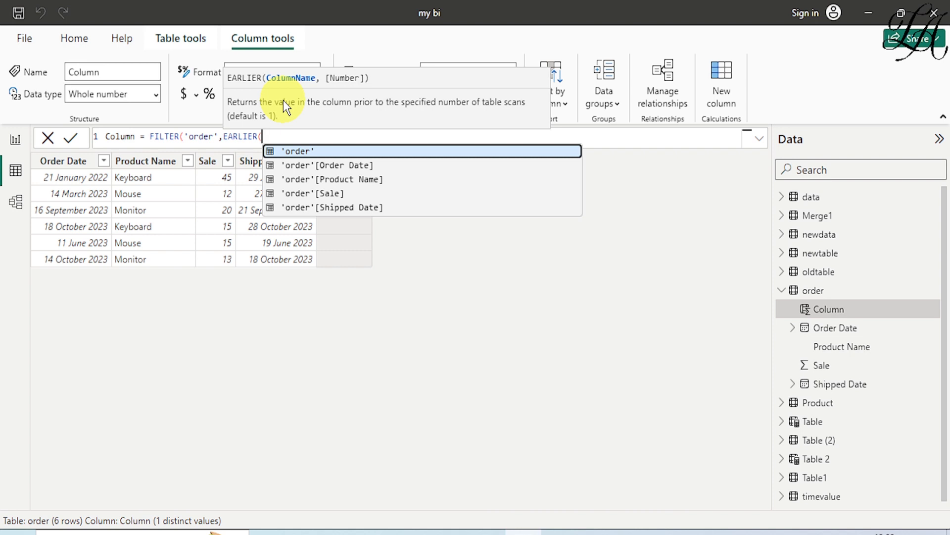
pyautogui.write('o')
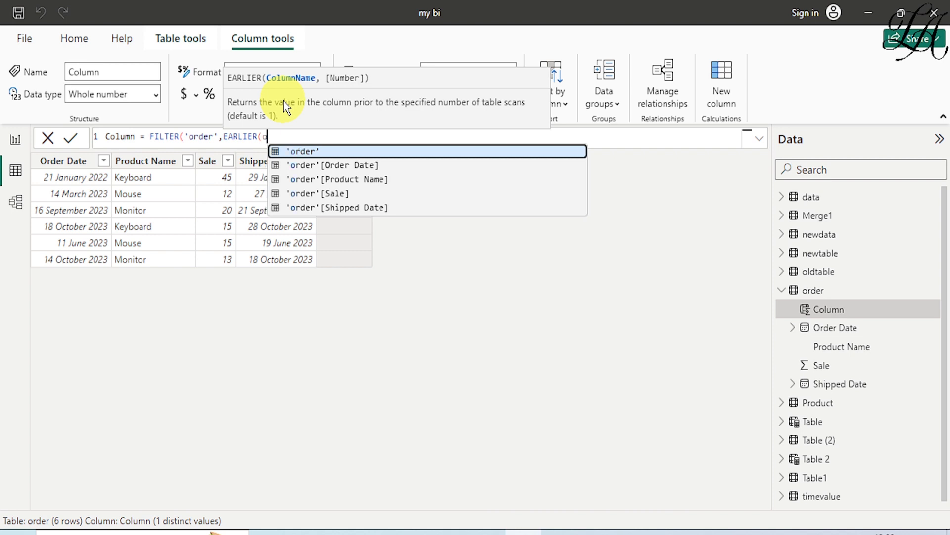
pyautogui.write('rder')
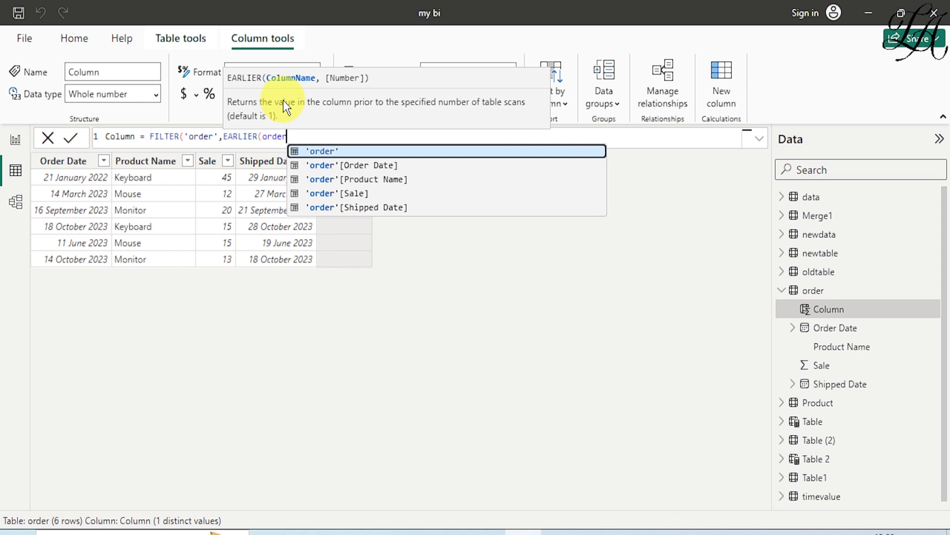
pyautogui.click(327, 180)
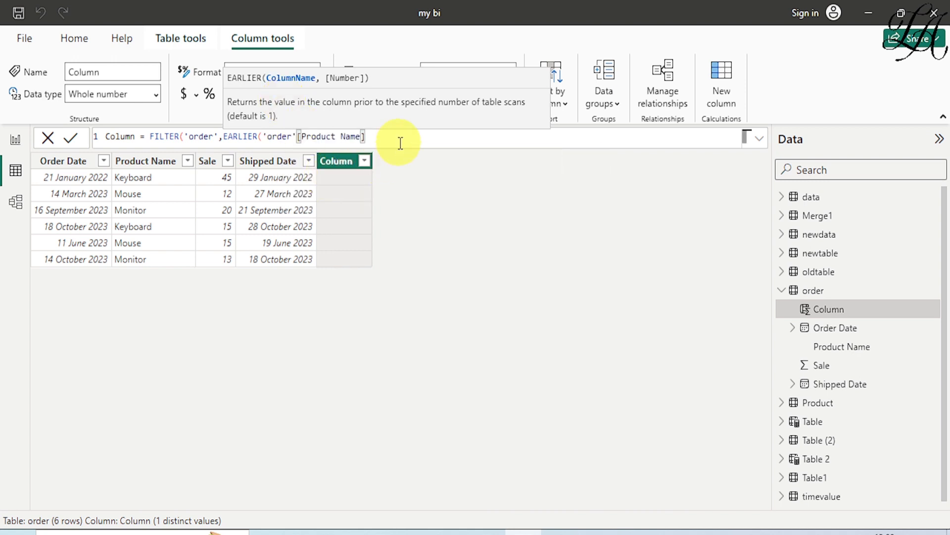
pyautogui.write(')')
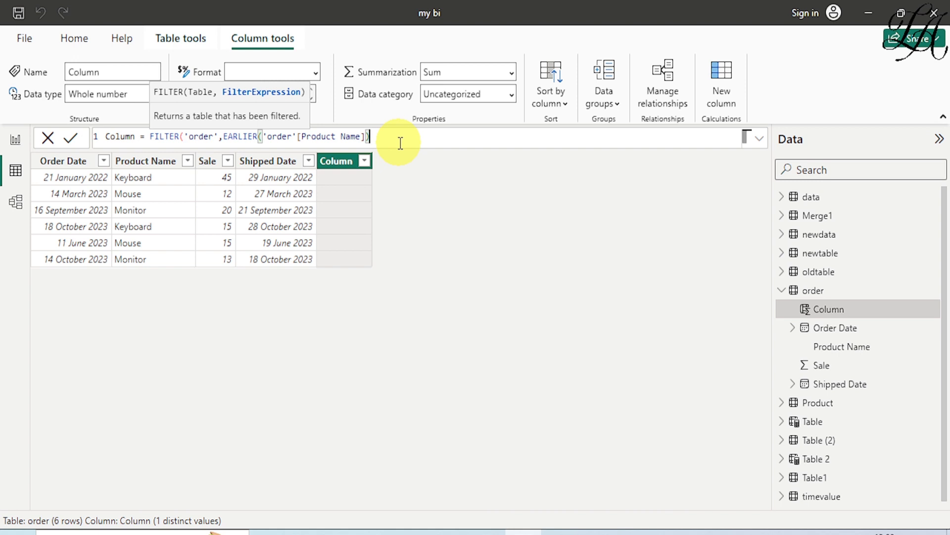
# - Complete the filter condition by equating it to 'order'[Product Name], close the FILTER function and commit the formula
pyautogui.write('=o')
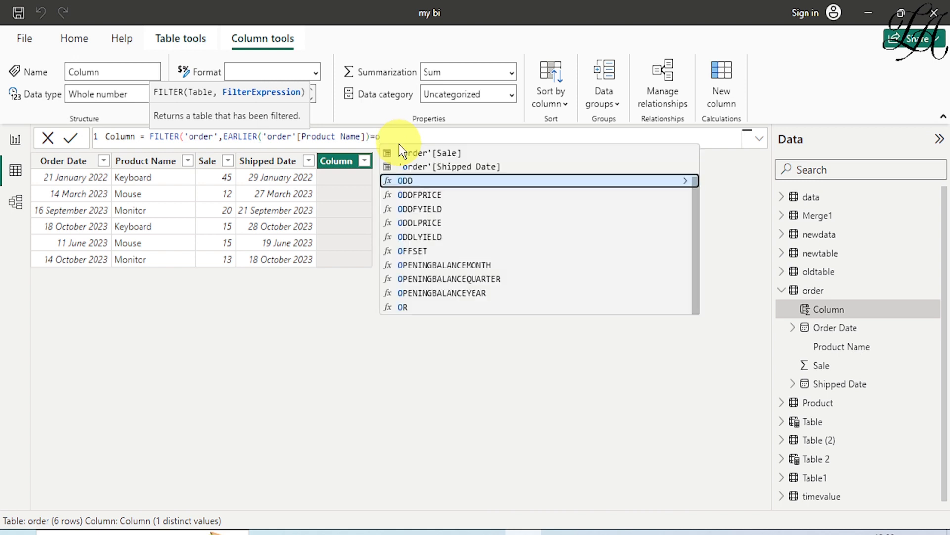
pyautogui.write('rder')
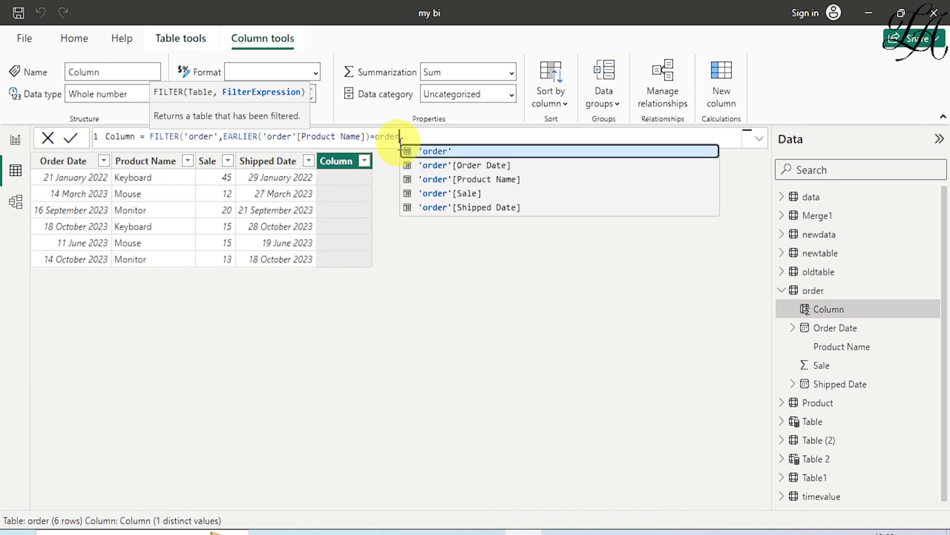
pyautogui.click(443, 178)
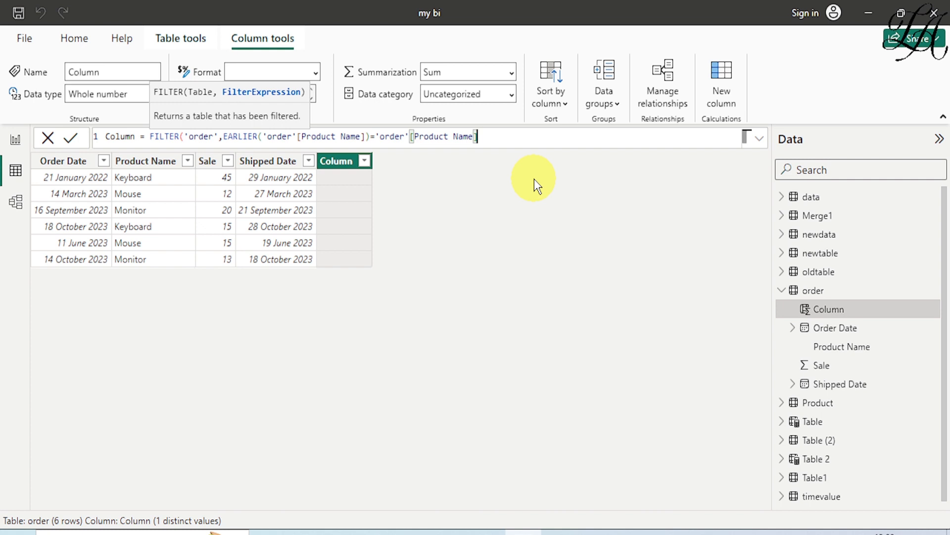
pyautogui.write(')')
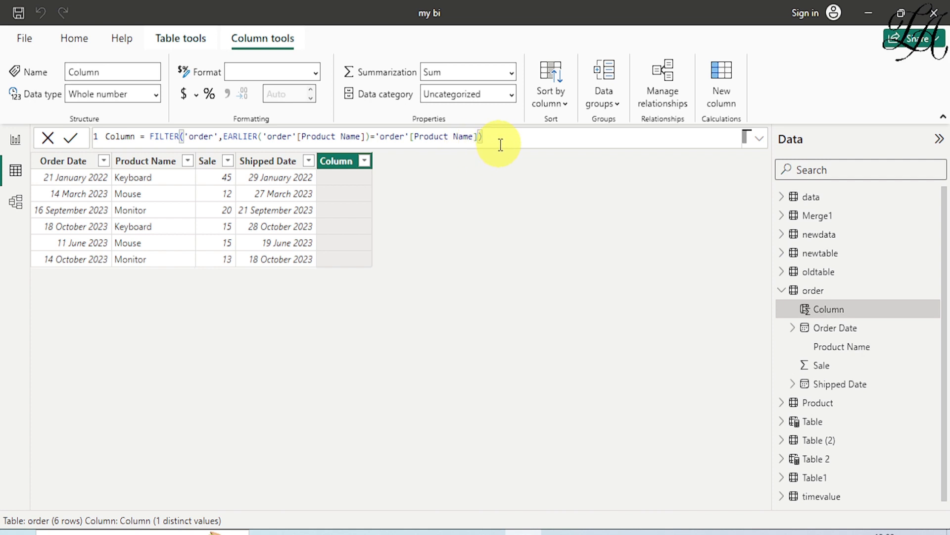
pyautogui.press('Return')
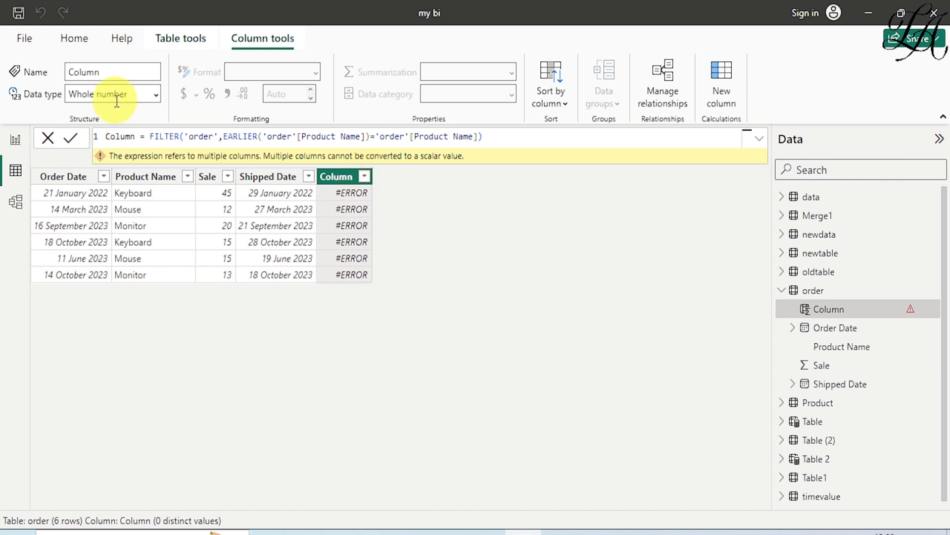
# - Wrap the whole FILTER expression in COUNTROWS and commit the column formula
pyautogui.doubleClick(151, 137)
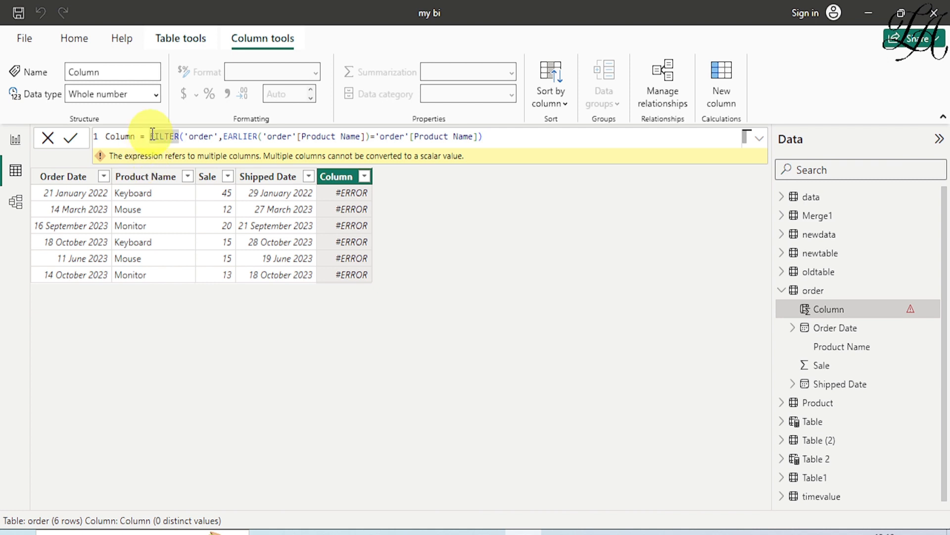
pyautogui.write('Count')
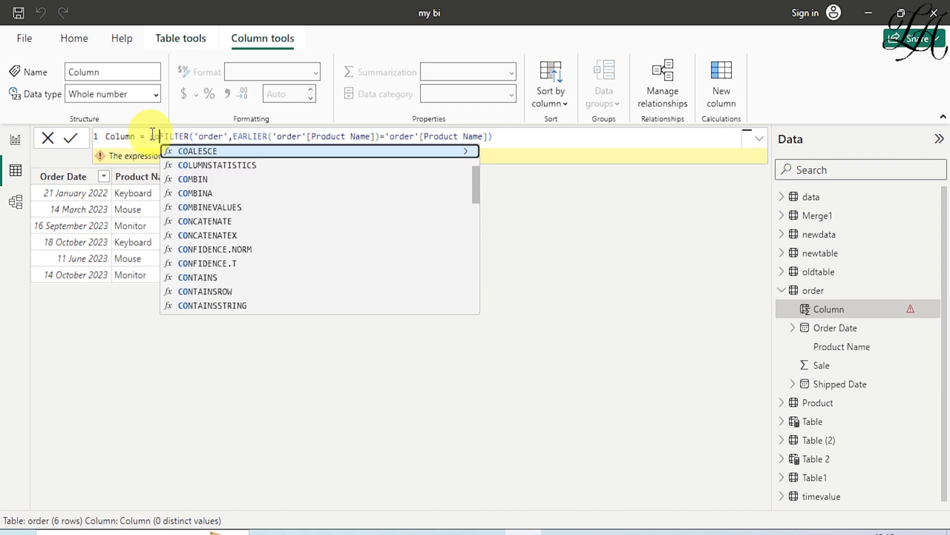
pyautogui.write('rows')
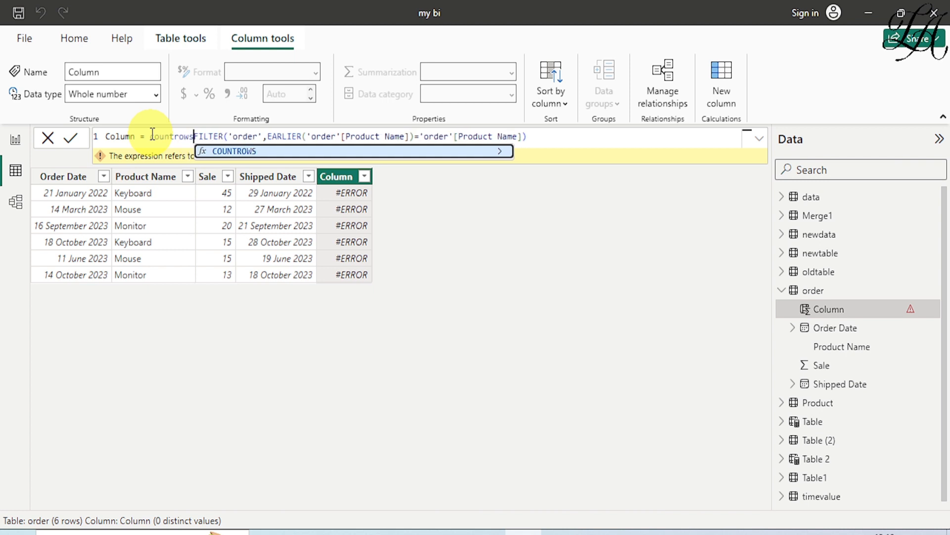
pyautogui.click(224, 153)
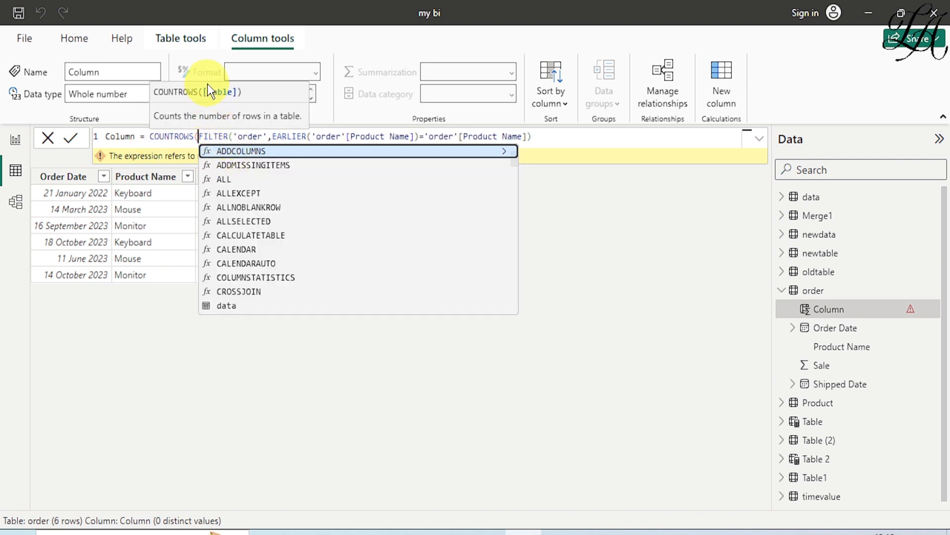
pyautogui.click(557, 136)
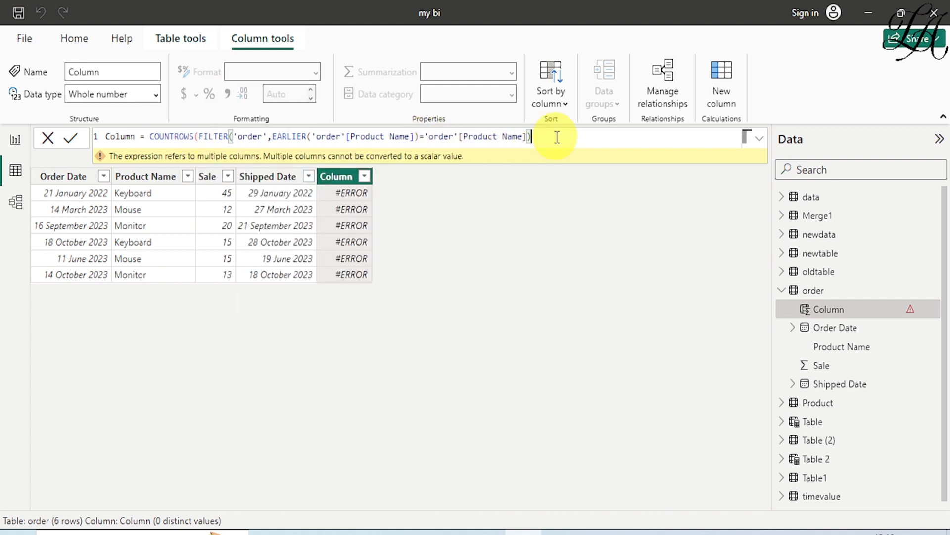
pyautogui.write(')')
pyautogui.press('Return')
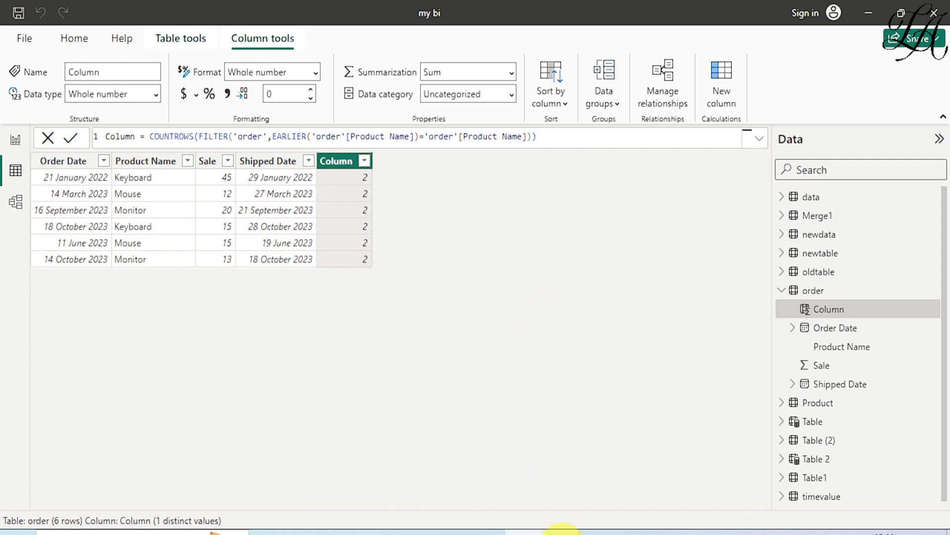
# - Switch to the OneNote page with the formula, show it in full-page view and ink a small tick above COUNTROWS
pyautogui.click(561, 531)
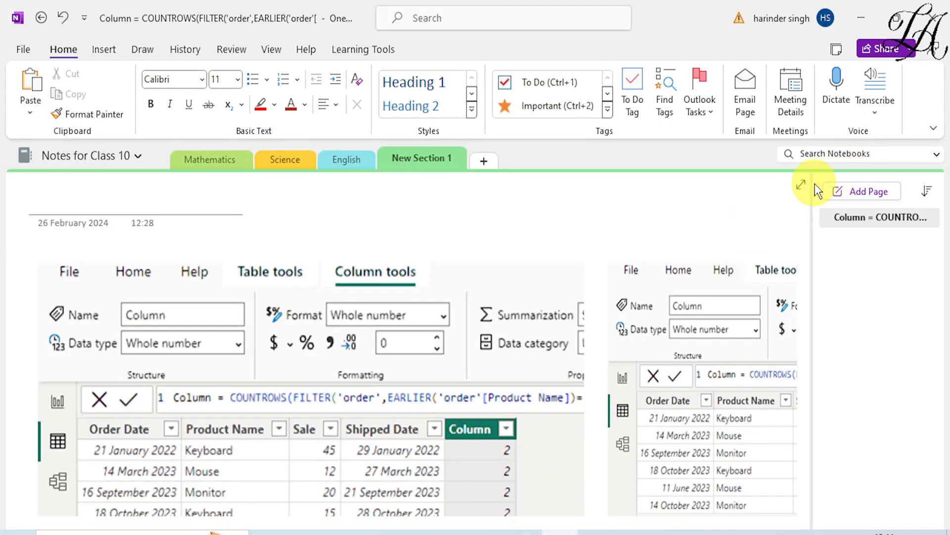
pyautogui.click(802, 187)
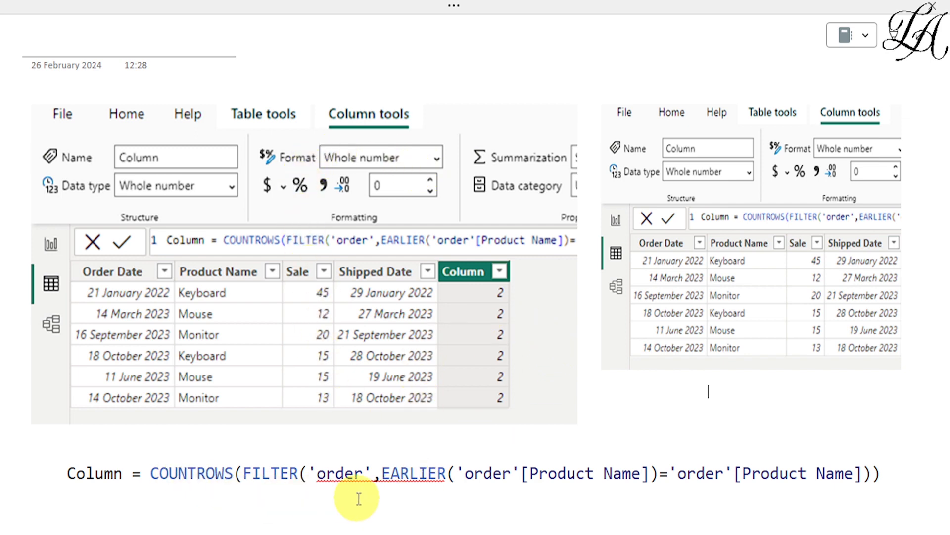
pyautogui.moveTo(184, 449); pyautogui.dragTo(201, 444)
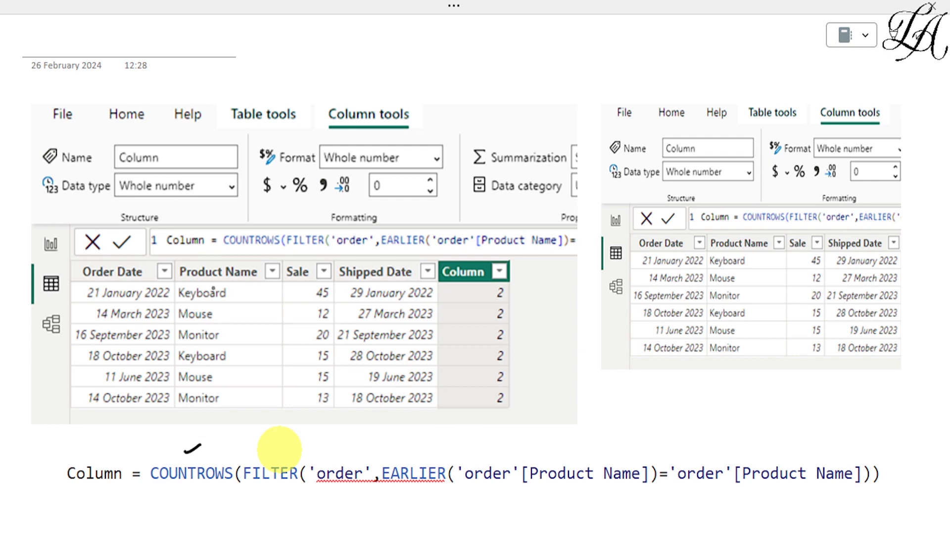
# - Ink small ticks above FILTER in the formula and beside the first row's Column value in the larger table picture
pyautogui.moveTo(270, 450); pyautogui.dragTo(283, 446)
pyautogui.moveTo(515, 293); pyautogui.dragTo(532, 286)
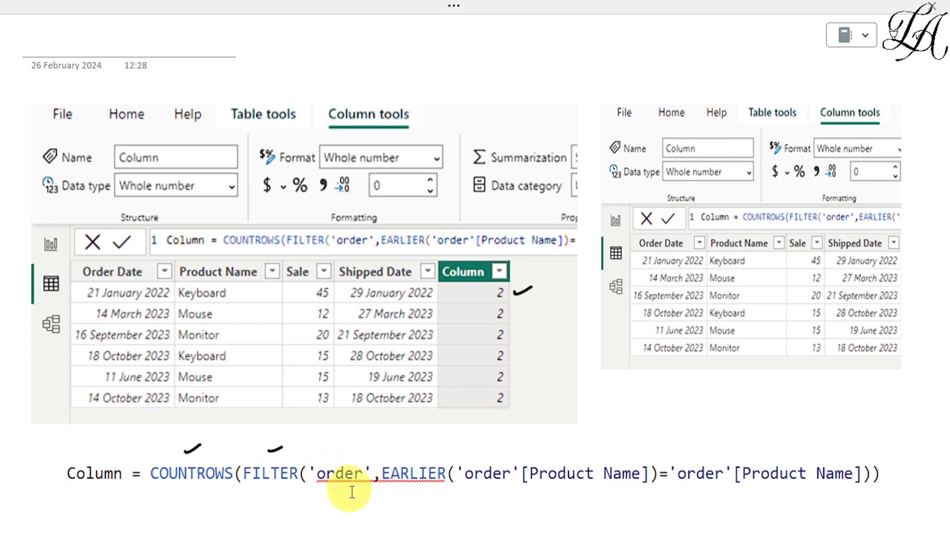
pyautogui.click(345, 472)
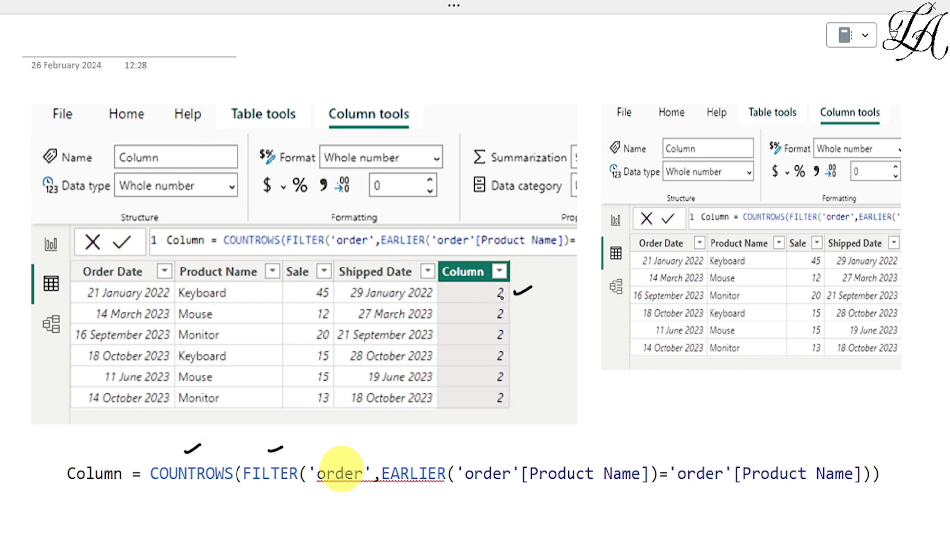
# - Tick the first row's Column cell, draw an arrow from it to the smaller table picture, and mark that picture with a tick and row bracket
pyautogui.moveTo(473, 293); pyautogui.dragTo(482, 296)
pyautogui.moveTo(536, 291)
pyautogui.mouseDown()
pyautogui.moveTo(592, 262)
pyautogui.moveTo(587, 270)
pyautogui.mouseUp()
pyautogui.moveTo(603, 87); pyautogui.dragTo(631, 75)
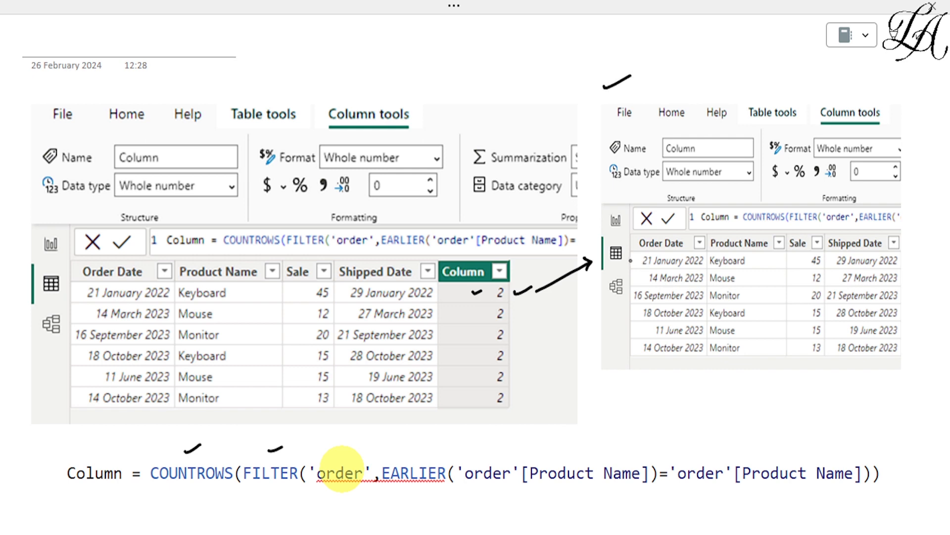
pyautogui.moveTo(631, 258)
pyautogui.mouseDown()
pyautogui.moveTo(619, 268)
pyautogui.moveTo(613, 353)
pyautogui.moveTo(620, 349)
pyautogui.mouseUp()
# - Ink ticks above EARLIER and the second 'order', with arrows from the two Product Name references to the smaller and larger table pictures respectively
pyautogui.moveTo(416, 455); pyautogui.dragTo(435, 453)
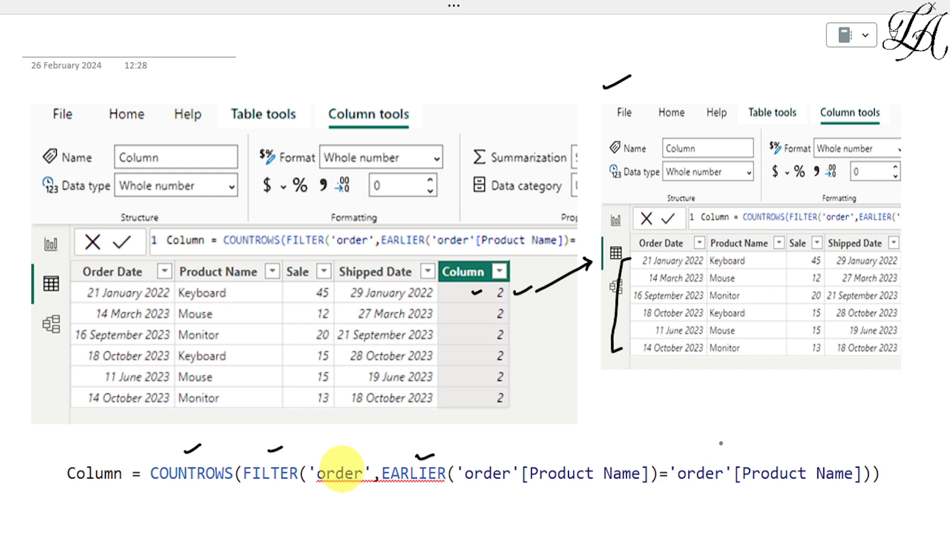
pyautogui.moveTo(710, 452); pyautogui.dragTo(727, 447)
pyautogui.moveTo(748, 445)
pyautogui.mouseDown()
pyautogui.moveTo(757, 391)
pyautogui.moveTo(765, 397)
pyautogui.mouseUp()
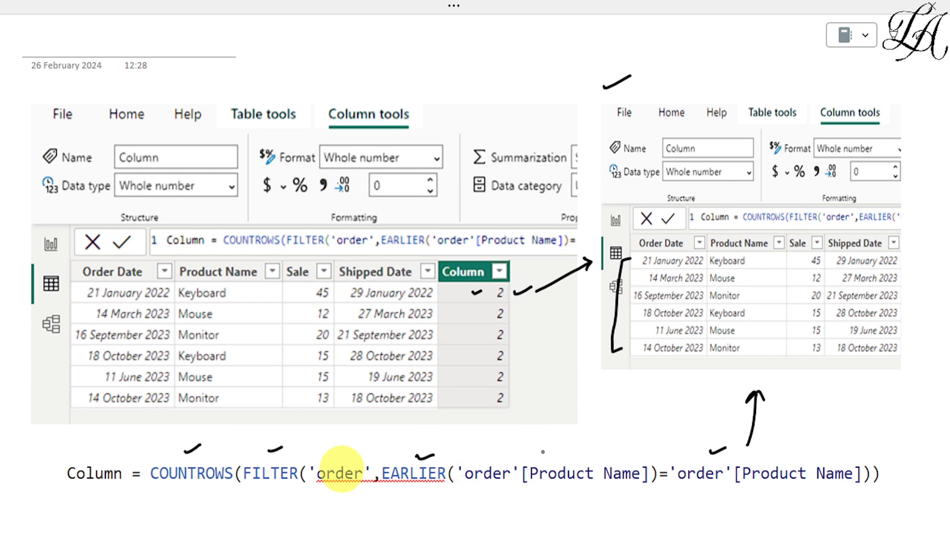
pyautogui.moveTo(562, 453)
pyautogui.mouseDown()
pyautogui.moveTo(525, 428)
pyautogui.moveTo(524, 437)
pyautogui.moveTo(534, 430)
pyautogui.mouseUp()
# - Tick the first Keyboard row in both tables, write a circled 1 under the smaller one, and tick its first Mouse row against Keyboard
pyautogui.moveTo(760, 266); pyautogui.dragTo(779, 254)
pyautogui.moveTo(237, 291); pyautogui.dragTo(251, 286)
pyautogui.moveTo(682, 380)
pyautogui.mouseDown()
pyautogui.moveTo(679, 398)
pyautogui.moveTo(674, 378)
pyautogui.mouseUp()
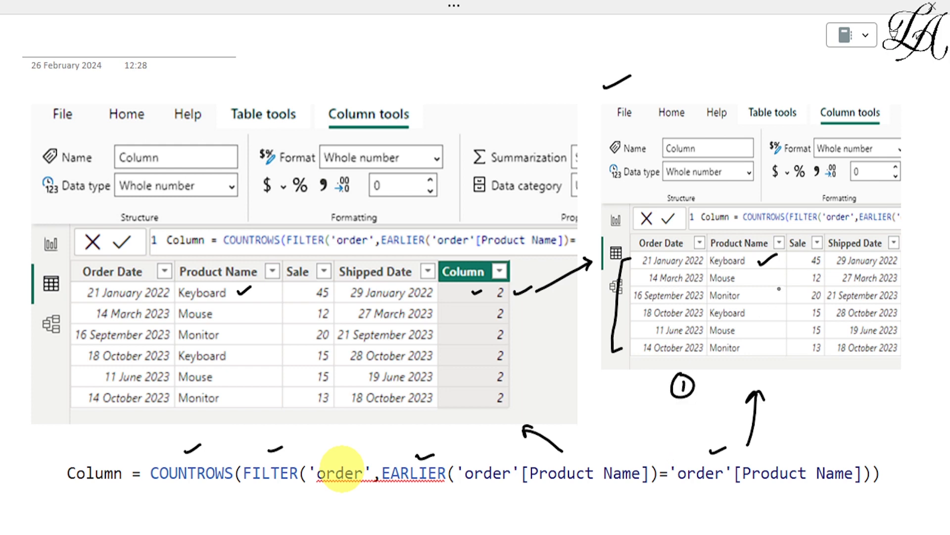
pyautogui.moveTo(744, 278); pyautogui.dragTo(759, 274)
pyautogui.moveTo(252, 291); pyautogui.dragTo(265, 288)
# - Tick the smaller table's remaining four rows, change the circled count to 2, and circle the first row's Column value in the larger table
pyautogui.moveTo(751, 297); pyautogui.dragTo(767, 290)
pyautogui.moveTo(752, 311); pyautogui.dragTo(770, 309)
pyautogui.moveTo(684, 382)
pyautogui.mouseDown()
pyautogui.moveTo(687, 405)
pyautogui.moveTo(699, 404)
pyautogui.mouseUp()
pyautogui.moveTo(748, 331); pyautogui.dragTo(763, 327)
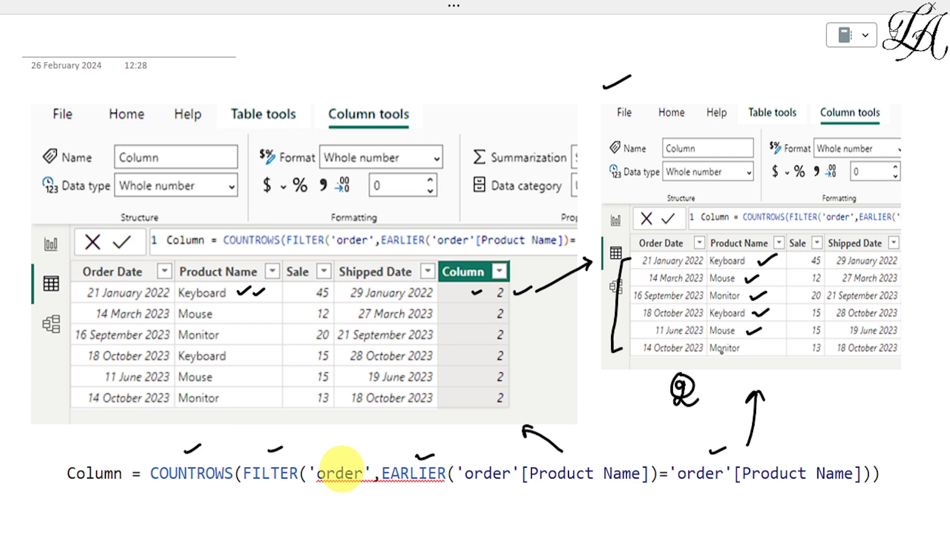
pyautogui.moveTo(751, 349); pyautogui.dragTo(766, 343)
pyautogui.moveTo(473, 294)
pyautogui.mouseDown()
pyautogui.moveTo(510, 292)
pyautogui.moveTo(492, 300)
pyautogui.mouseUp()
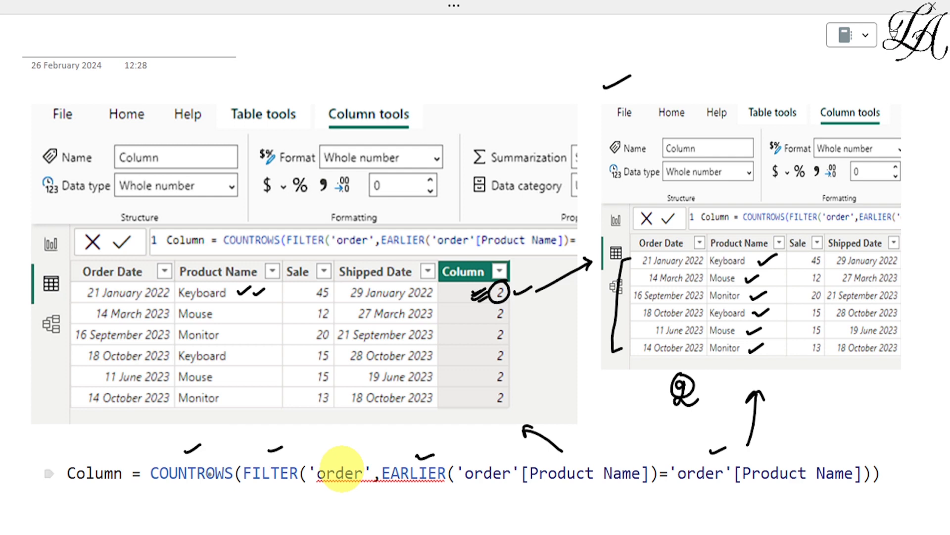
# - Mark the larger table's Mouse row with ticks and an arrow, tick the smaller table's first two rows again, and write a second circled 1
pyautogui.moveTo(466, 314); pyautogui.dragTo(476, 311)
pyautogui.moveTo(516, 316)
pyautogui.mouseDown()
pyautogui.moveTo(576, 298)
pyautogui.moveTo(568, 292)
pyautogui.moveTo(580, 297)
pyautogui.moveTo(572, 311)
pyautogui.mouseUp()
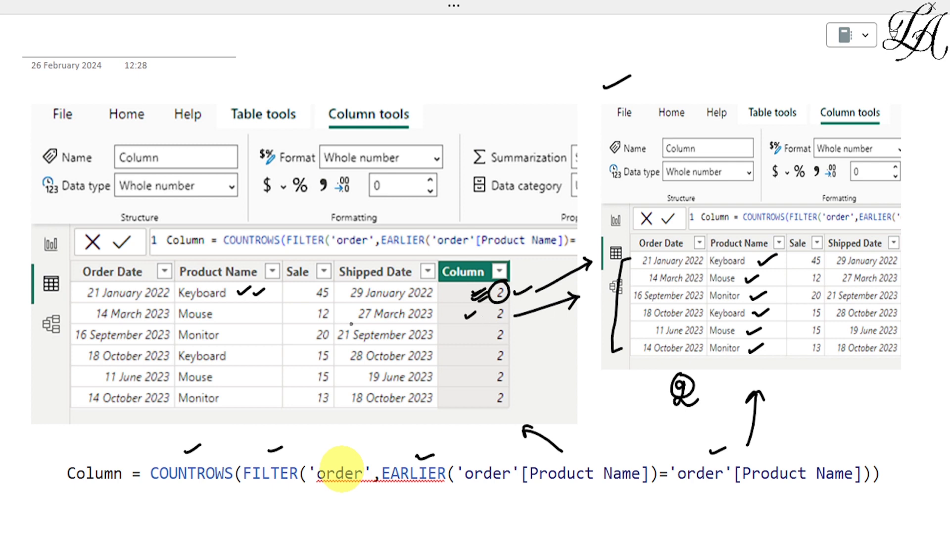
pyautogui.moveTo(221, 312); pyautogui.dragTo(235, 307)
pyautogui.moveTo(776, 266)
pyautogui.mouseDown()
pyautogui.moveTo(788, 263)
pyautogui.moveTo(772, 283)
pyautogui.moveTo(780, 275)
pyautogui.mouseUp()
pyautogui.moveTo(788, 372)
pyautogui.mouseDown()
pyautogui.moveTo(789, 381)
pyautogui.moveTo(788, 370)
pyautogui.mouseUp()
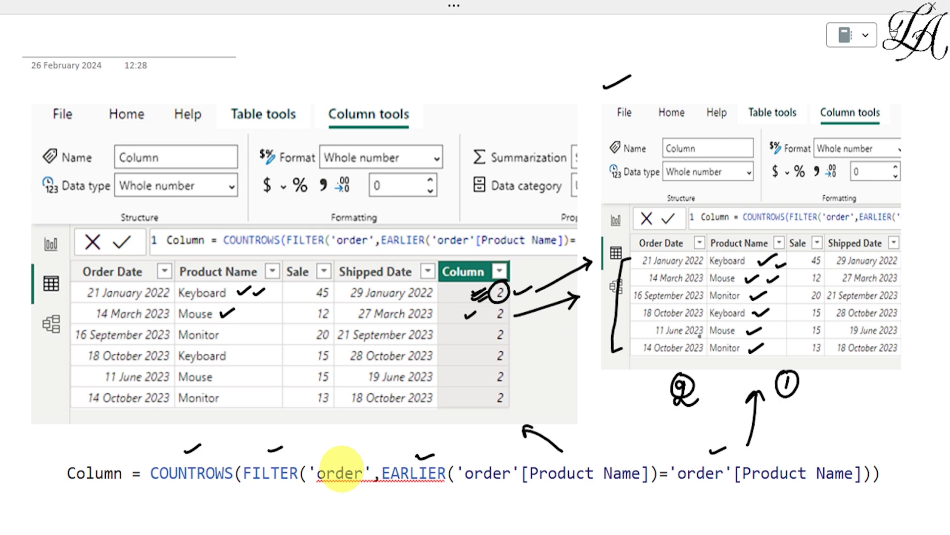
# - Add second ticks to the smaller table's remaining rows, change the second circled count to 2, and circle the Mouse row's Column value
pyautogui.moveTo(774, 296); pyautogui.dragTo(784, 293)
pyautogui.moveTo(775, 315)
pyautogui.mouseDown()
pyautogui.moveTo(786, 313)
pyautogui.moveTo(786, 327)
pyautogui.mouseUp()
pyautogui.moveTo(786, 376)
pyautogui.mouseDown()
pyautogui.moveTo(781, 396)
pyautogui.moveTo(797, 393)
pyautogui.mouseUp()
pyautogui.moveTo(769, 351); pyautogui.dragTo(785, 346)
pyautogui.moveTo(500, 305)
pyautogui.mouseDown()
pyautogui.moveTo(488, 319)
pyautogui.moveTo(510, 322)
pyautogui.moveTo(490, 304)
pyautogui.moveTo(503, 304)
pyautogui.mouseUp()
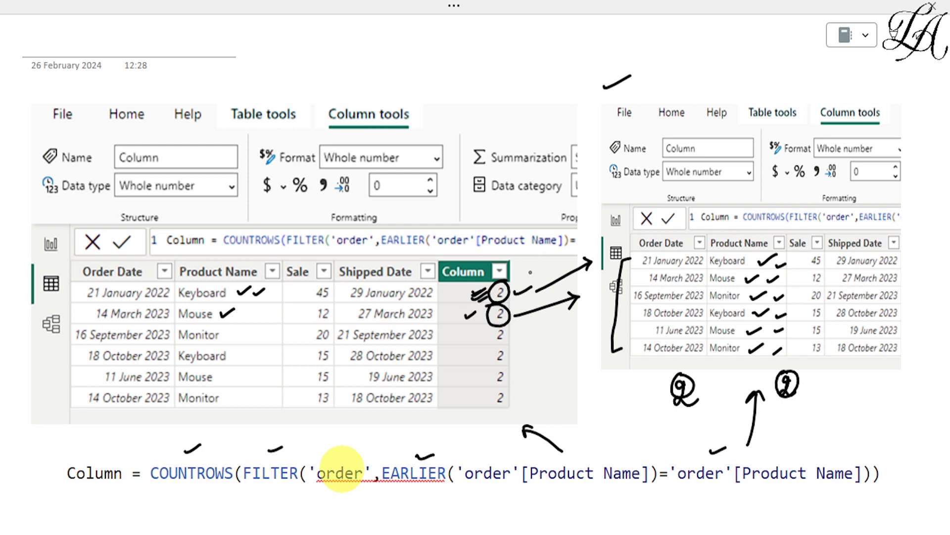
# - Tick beside the Column header, handwrite one short label above each table picture, and mark the first row's Column cell again
pyautogui.moveTo(529, 269); pyautogui.dragTo(547, 266)
pyautogui.moveTo(482, 74); pyautogui.dragTo(478, 78)
pyautogui.moveTo(716, 67); pyautogui.dragTo(704, 87)
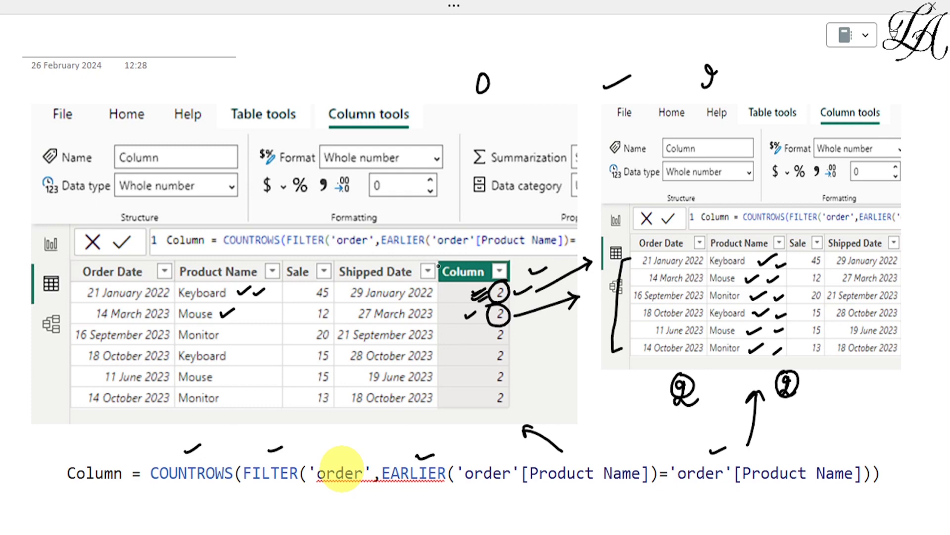
pyautogui.moveTo(479, 298); pyautogui.dragTo(485, 288)
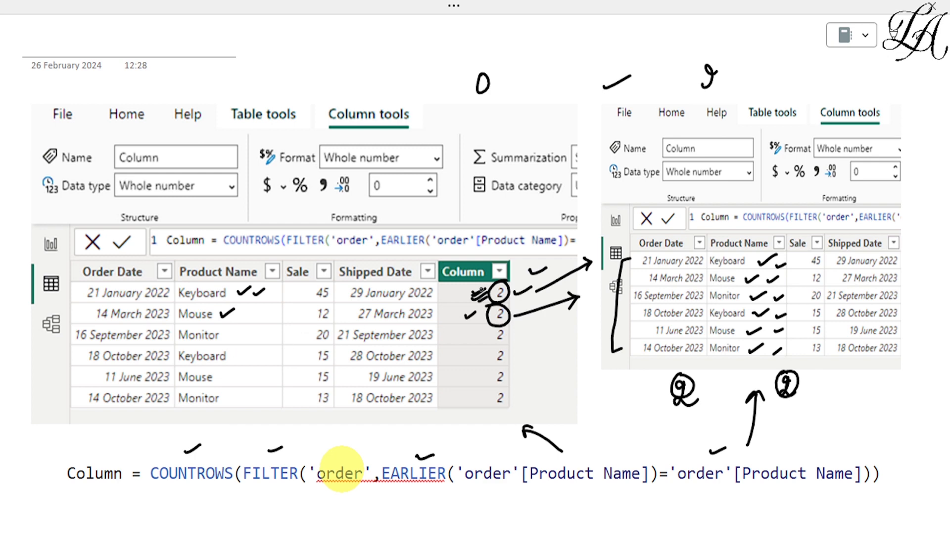